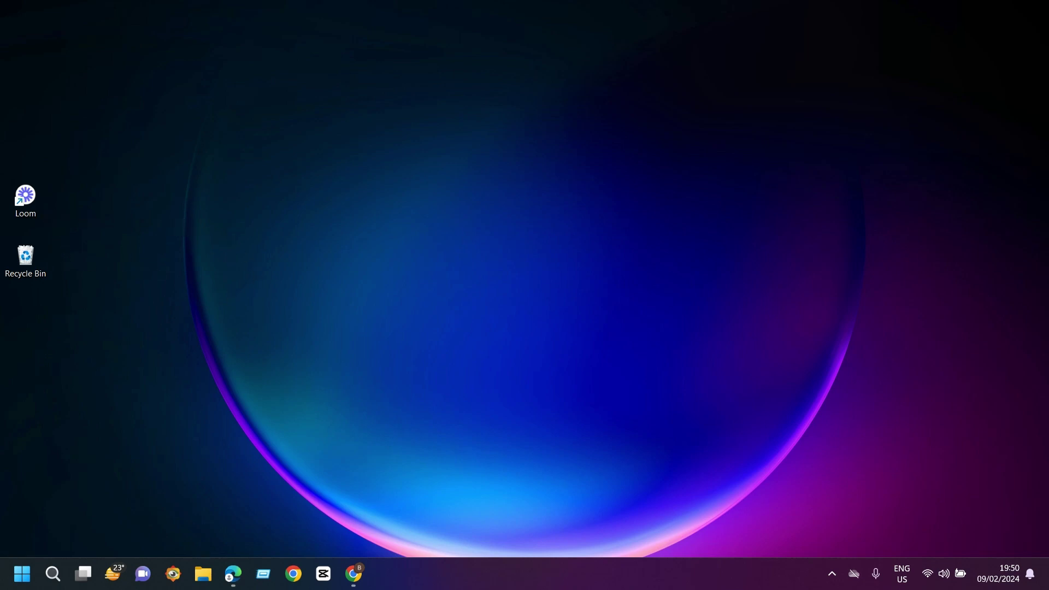
Restore the 'How to contact Facebook support?' PDF window from the taskbar
click(355, 573)
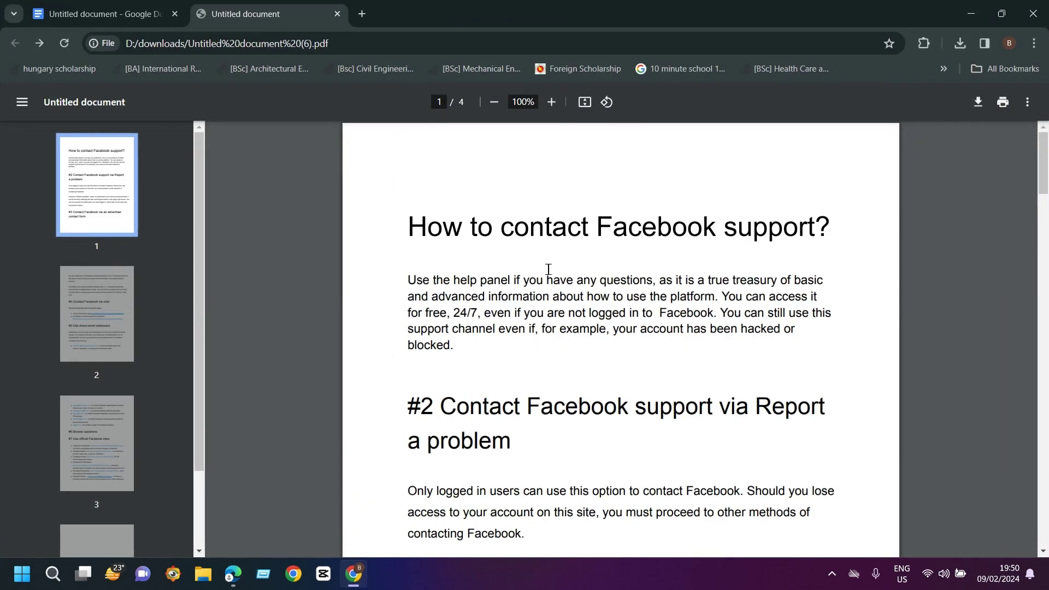
scroll(548, 270, down, 3)
scroll(549, 270, up, 3)
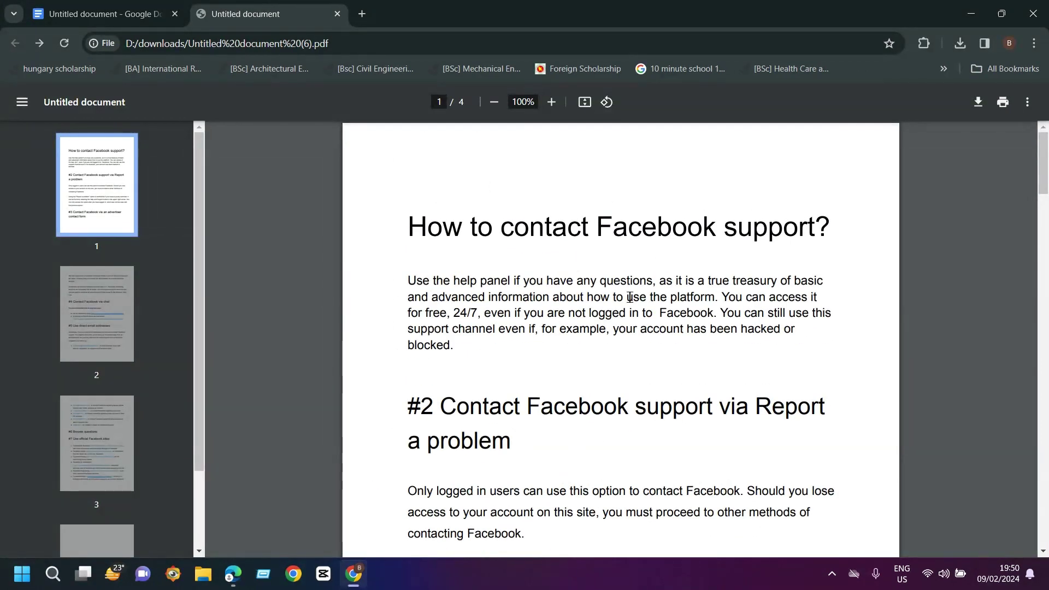
scroll(648, 247, down, 1)
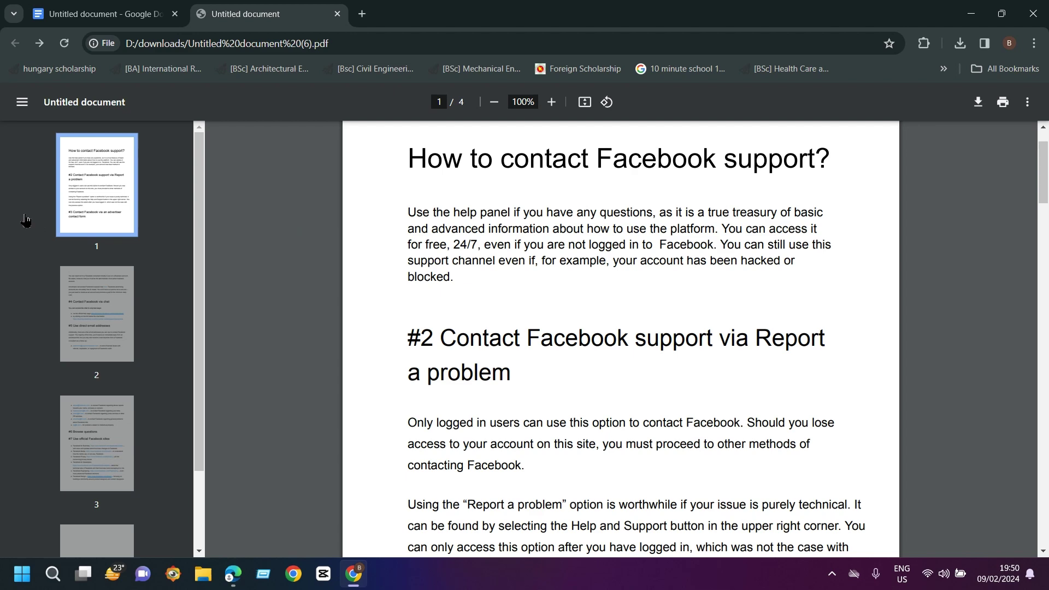
scroll(509, 220, up, 1)
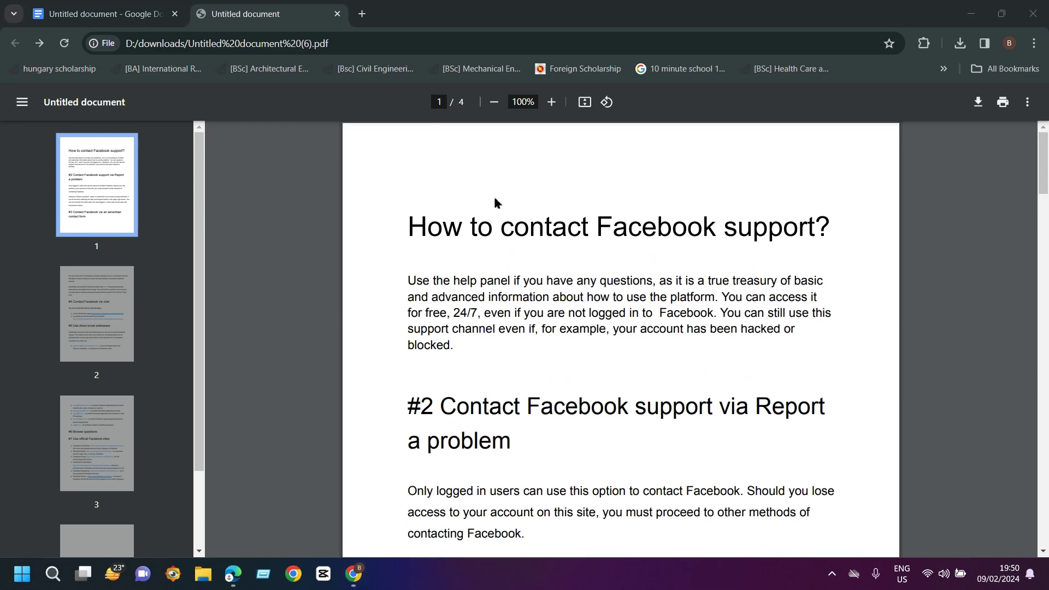
scroll(525, 270, down, 2)
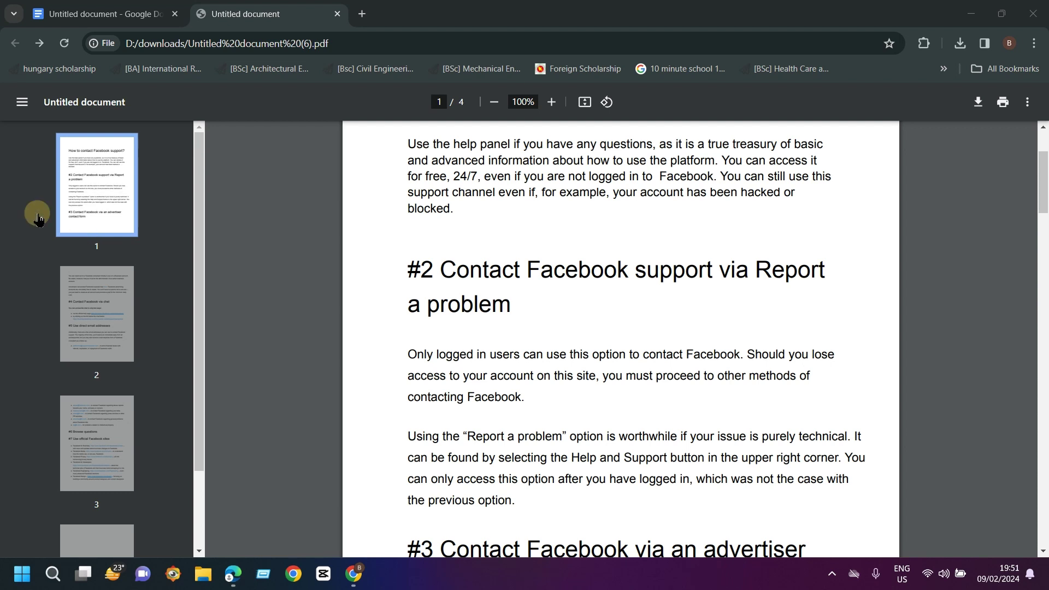
scroll(701, 279, down, 1)
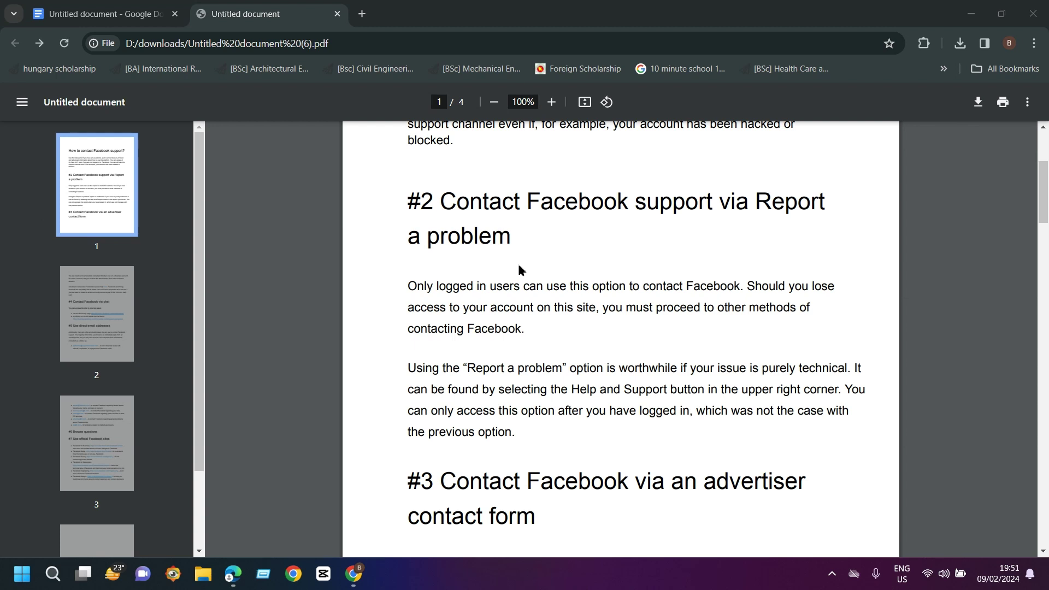
scroll(520, 270, down, 2)
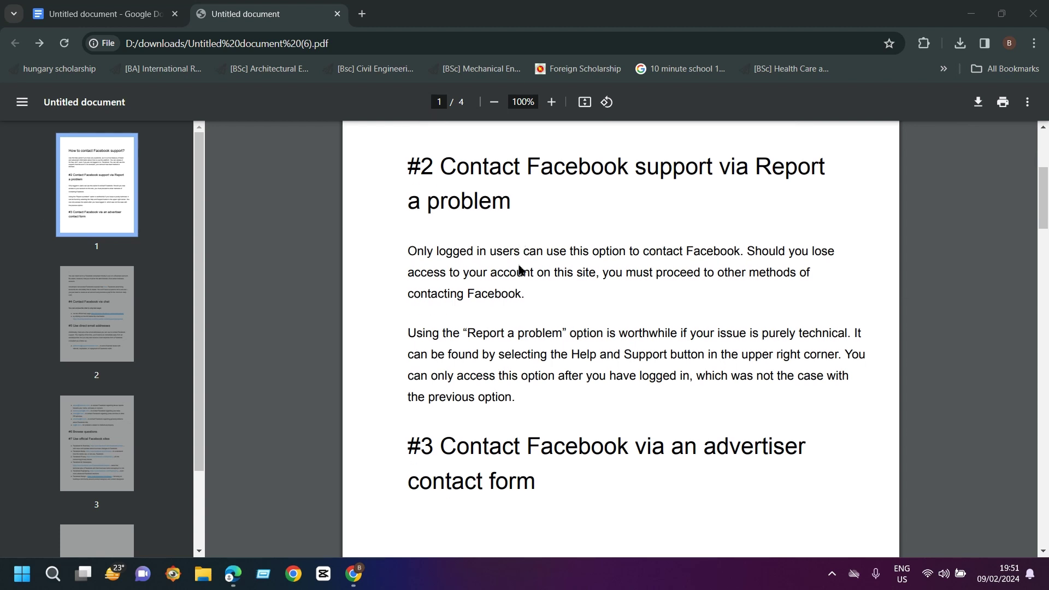
scroll(520, 271, down, 2)
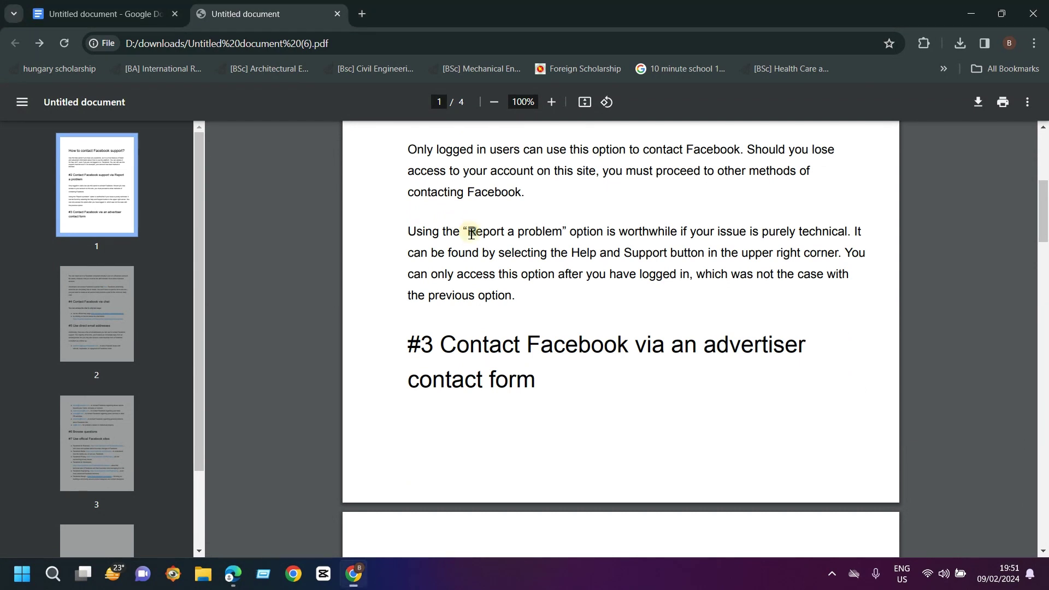
Highlight the Report a problem sentence, then clear the highlight
drag(467, 232, 549, 254)
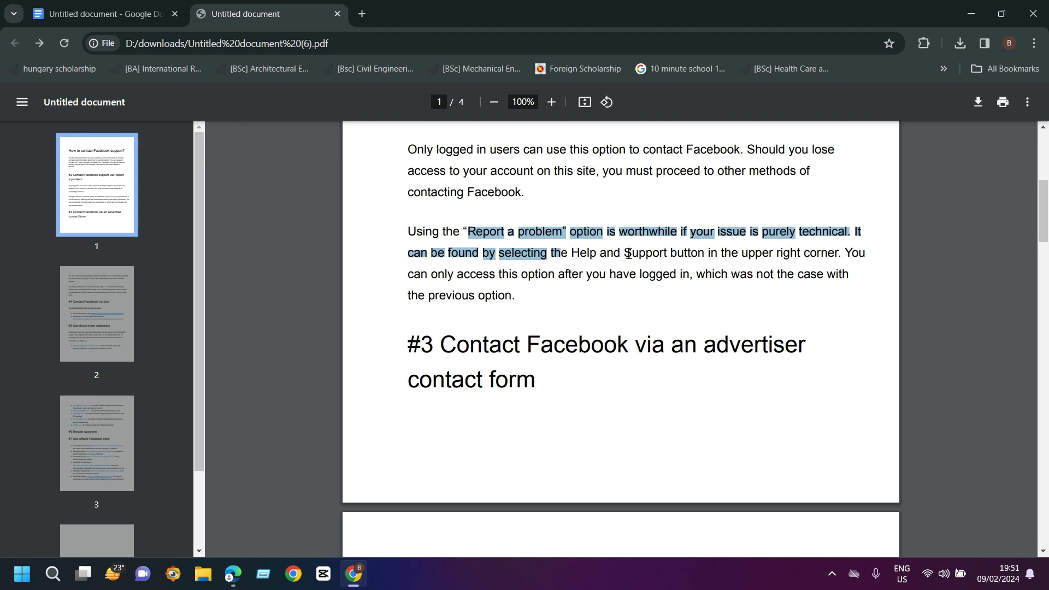
scroll(598, 280, down, 4)
scroll(492, 263, up, 2)
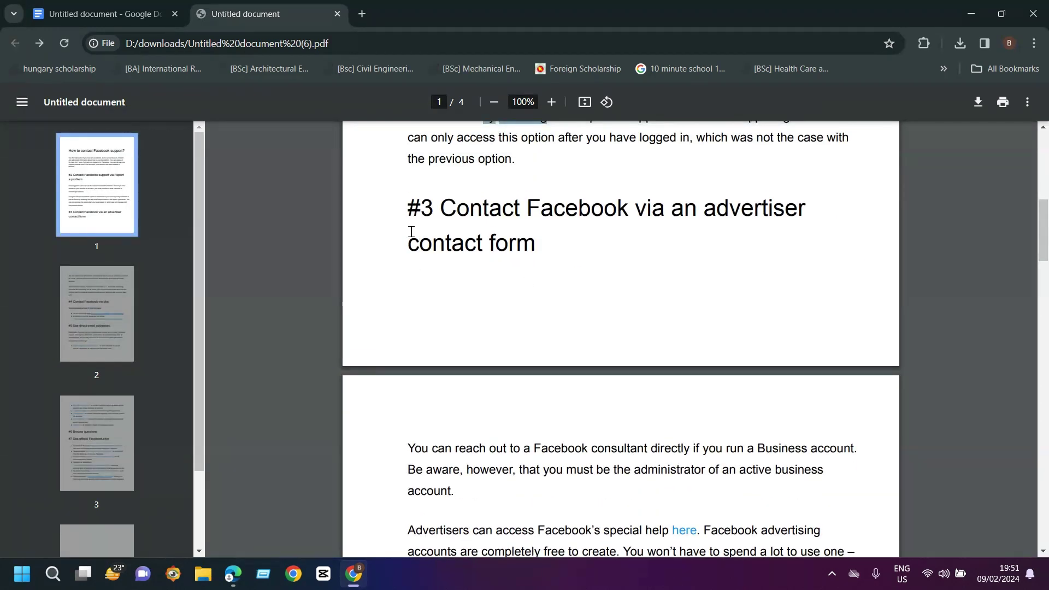
click(399, 212)
scroll(338, 213, down, 3)
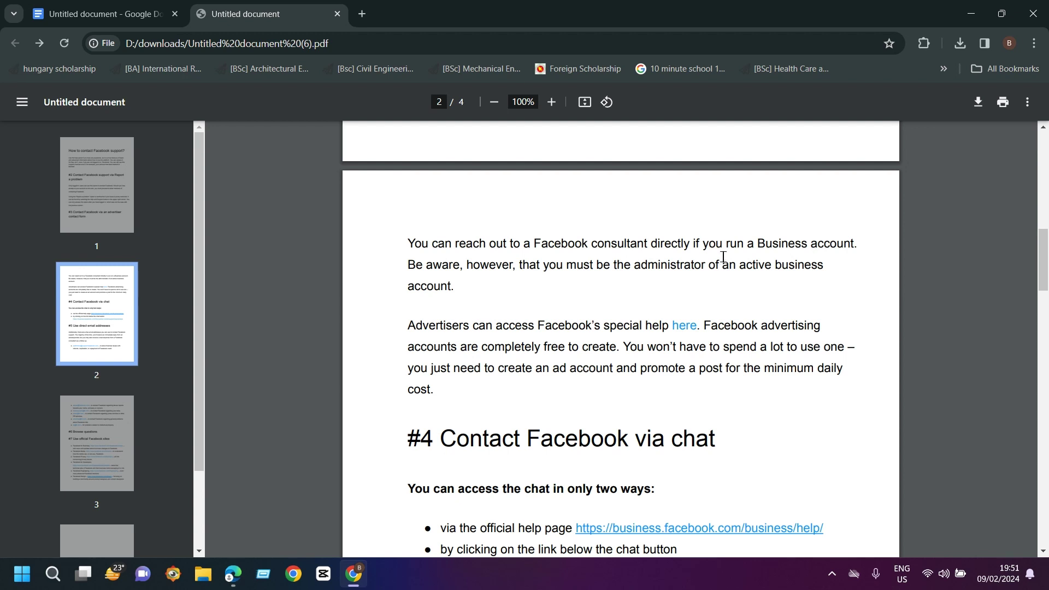
Highlight the business-account administrator requirement through the Advertisers special help sentence
drag(547, 264, 790, 276)
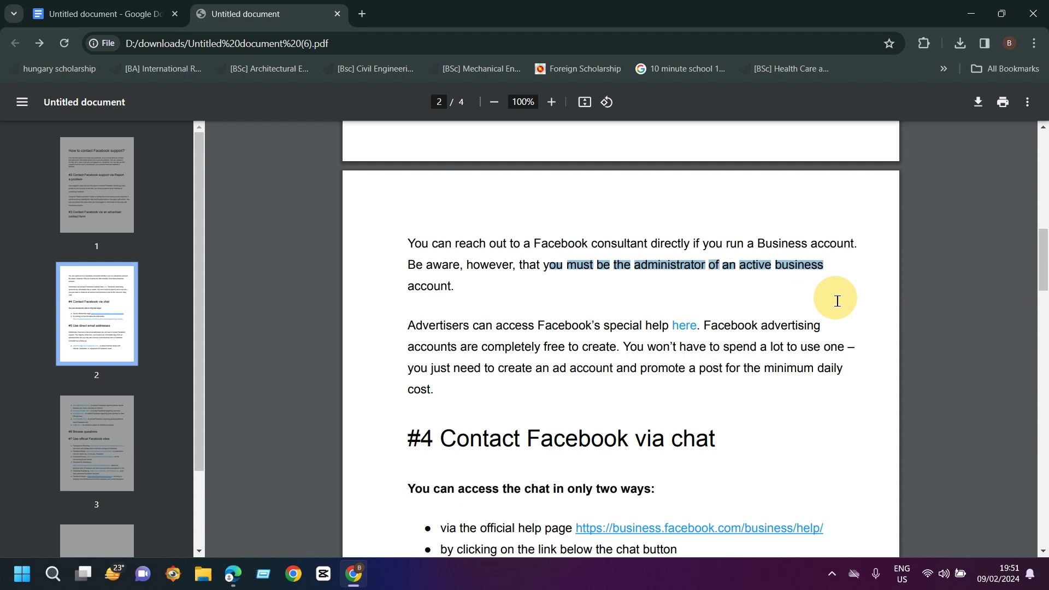
drag(789, 276, 691, 321)
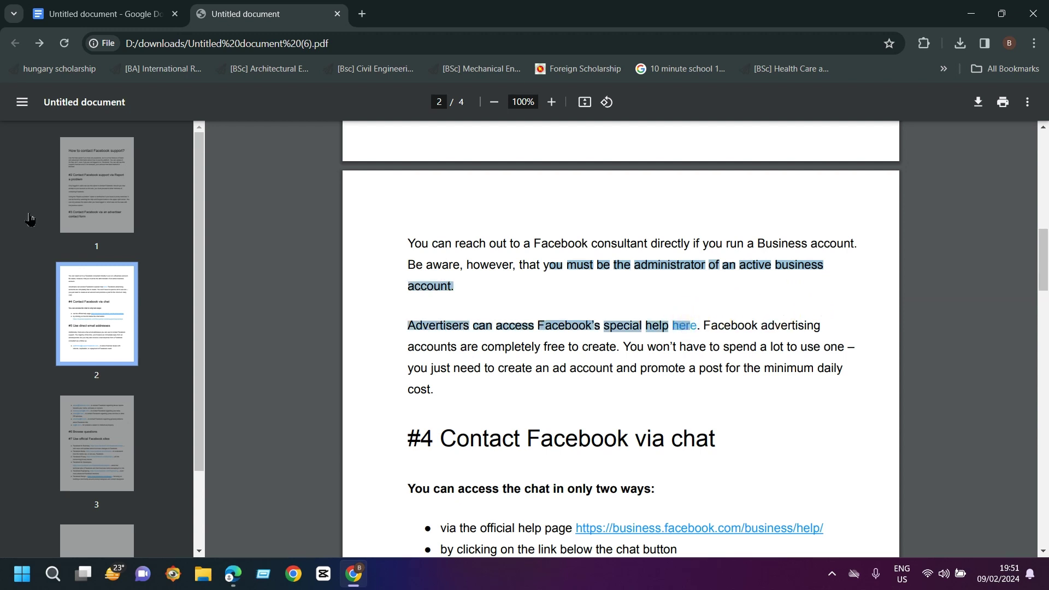
scroll(574, 328, down, 3)
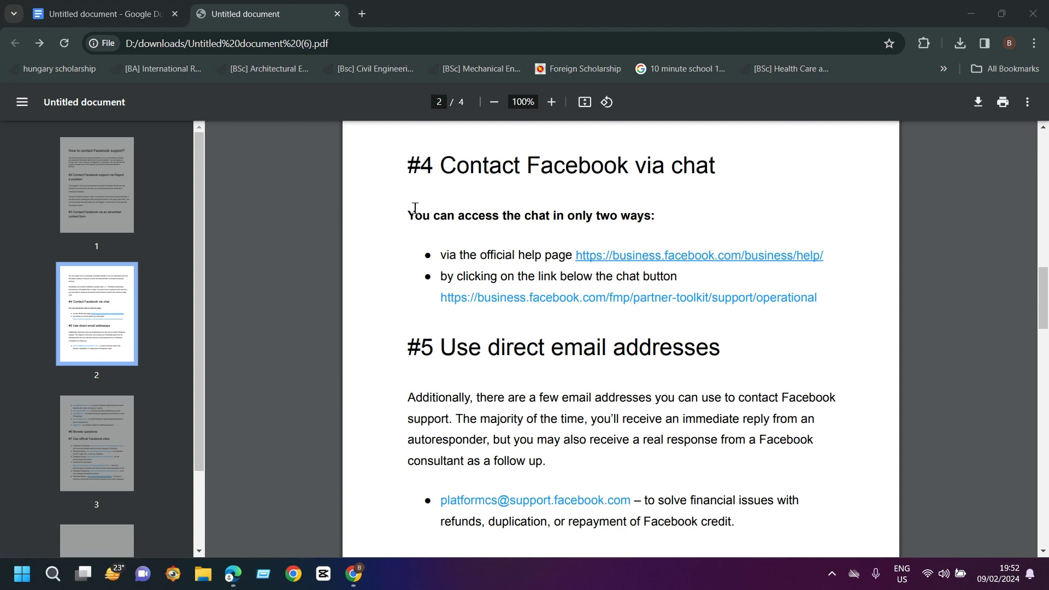
scroll(517, 238, down, 2)
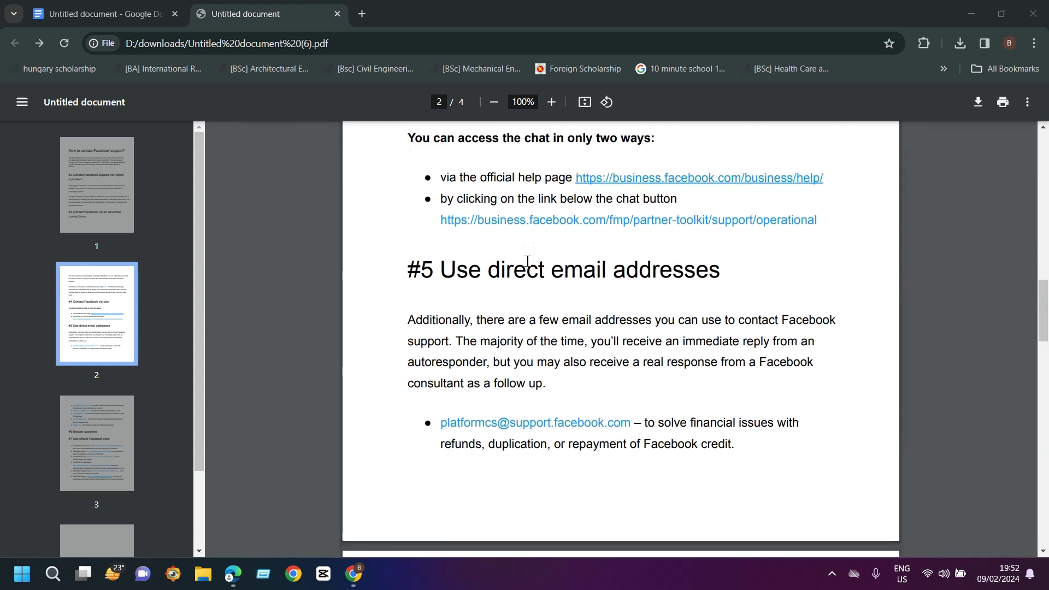
scroll(459, 238, down, 2)
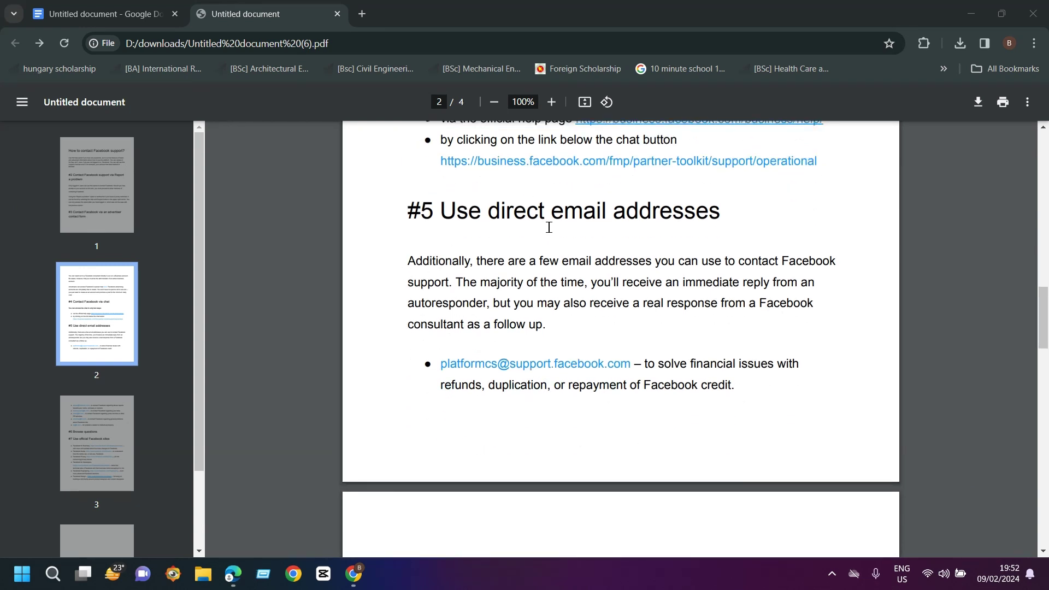
scroll(583, 313, down, 2)
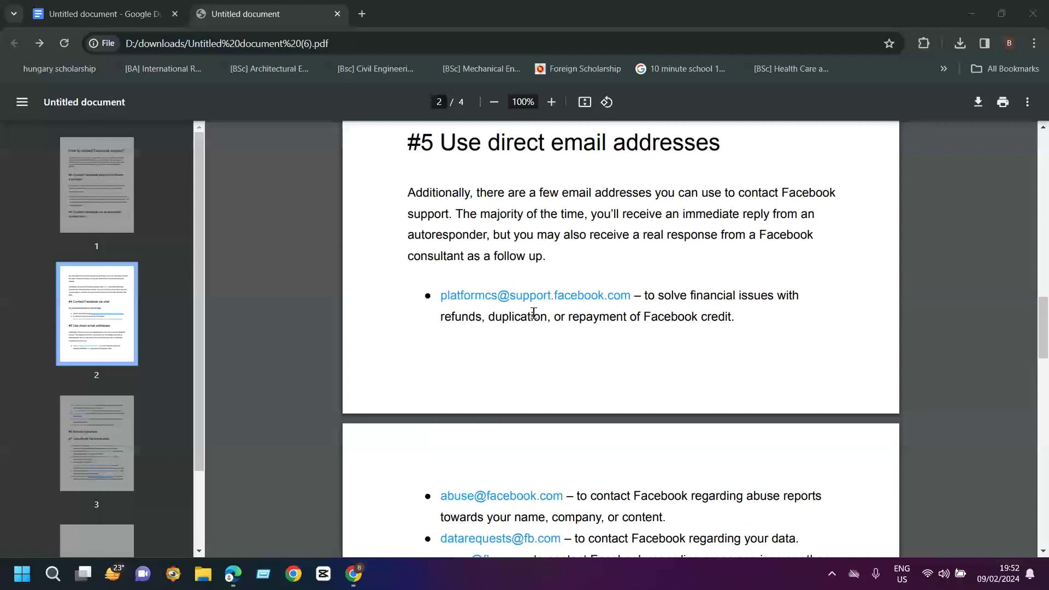
scroll(534, 258, down, 2)
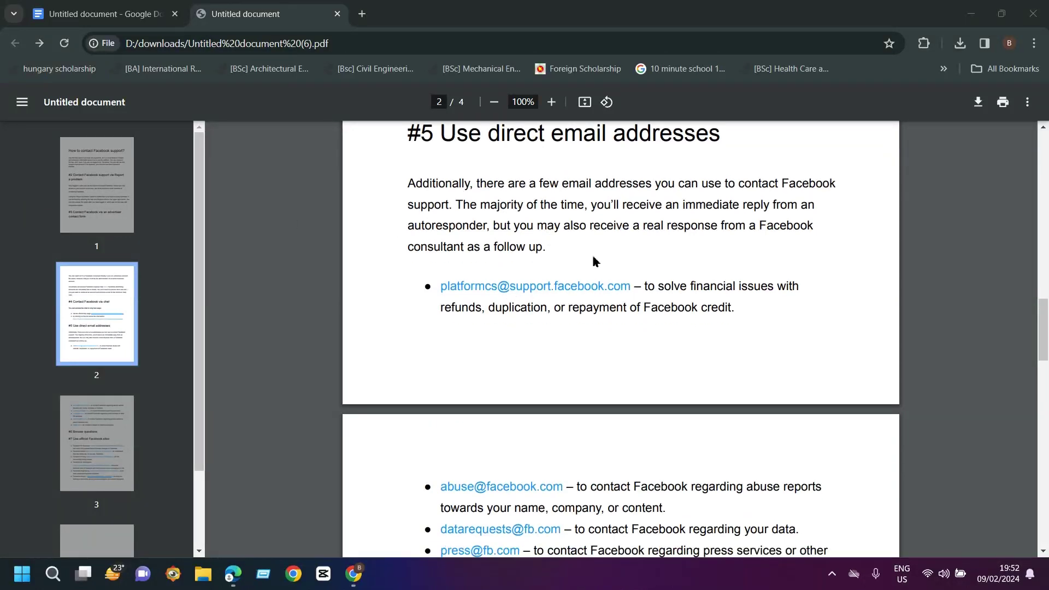
scroll(478, 217, down, 2)
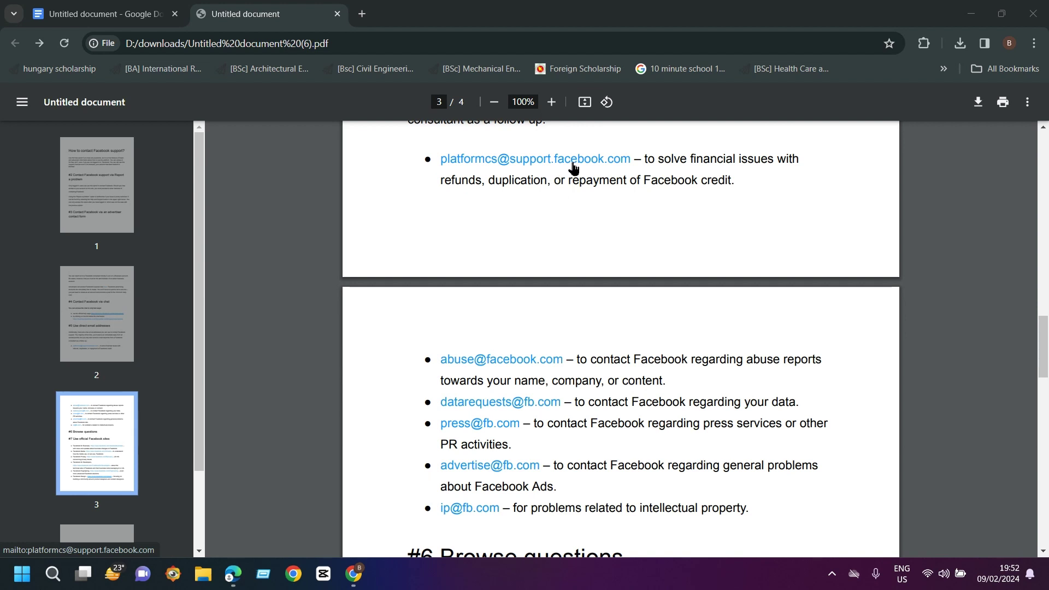
scroll(656, 164, down, 2)
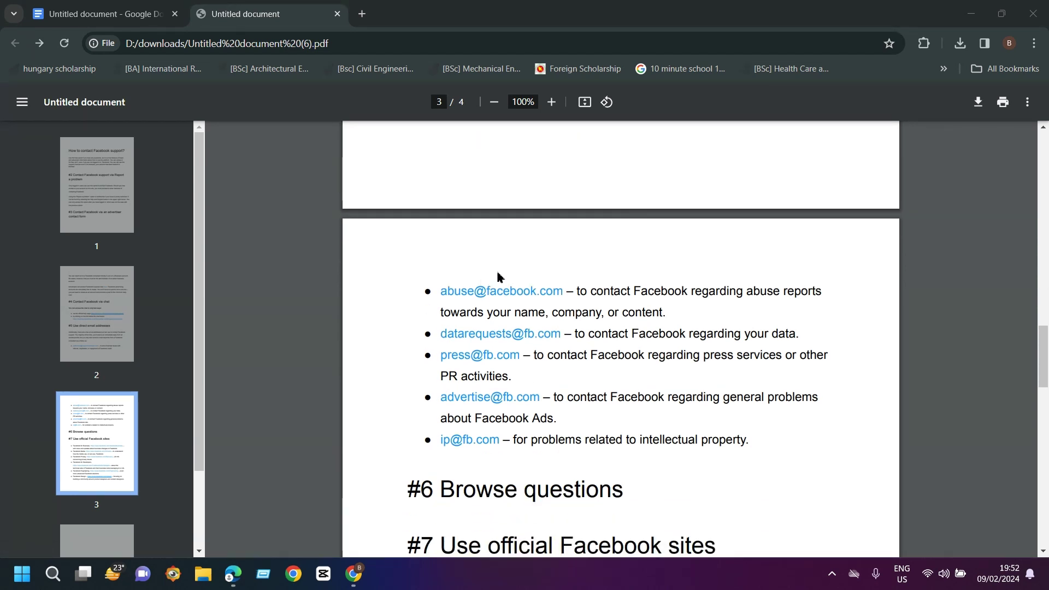
scroll(451, 271, down, 2)
scroll(506, 269, down, 2)
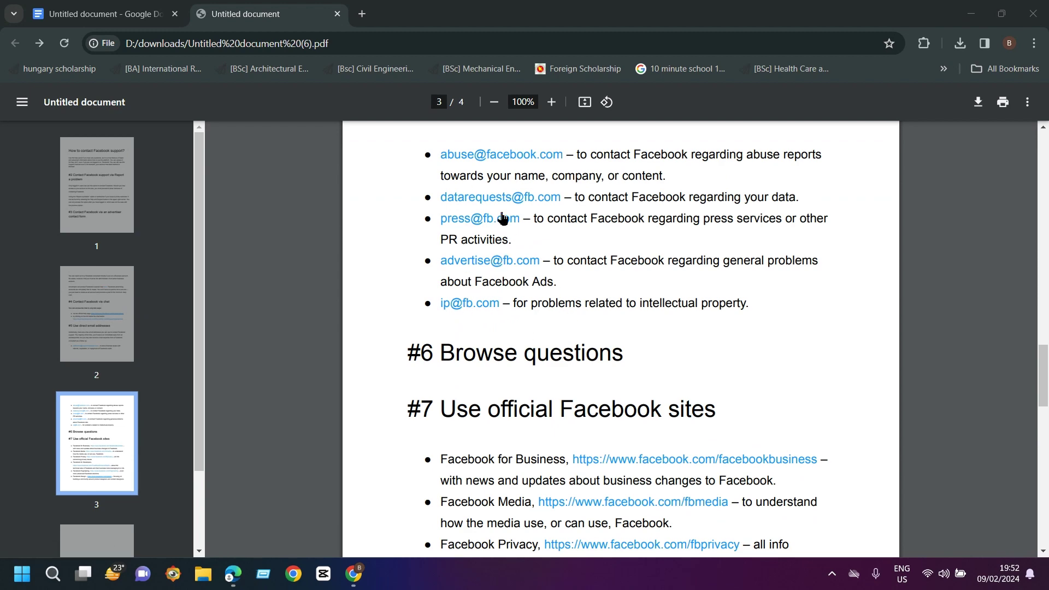
scroll(503, 218, up, 2)
scroll(503, 218, down, 3)
scroll(504, 219, down, 1)
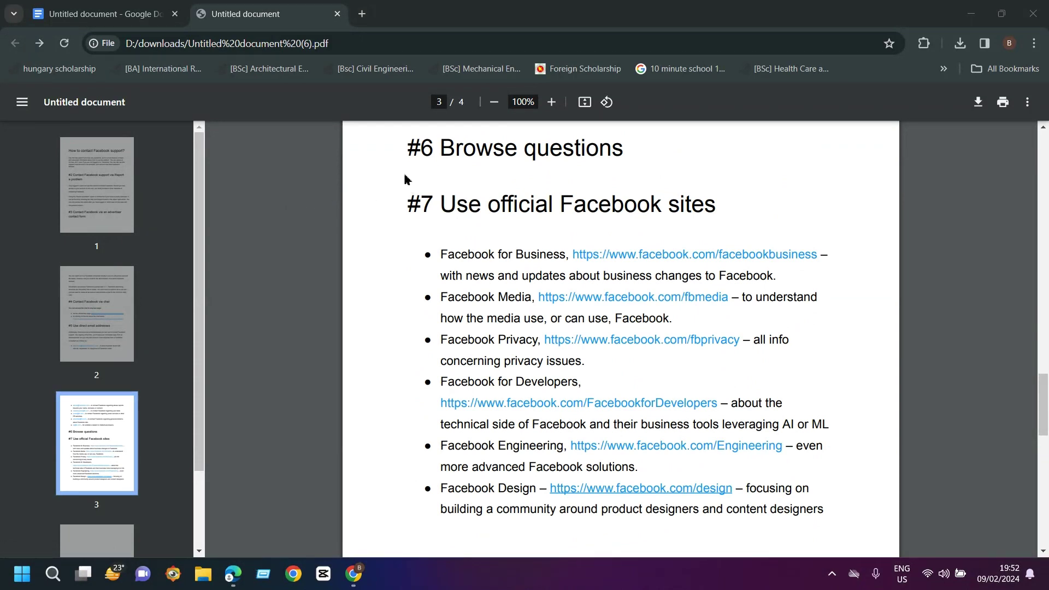
scroll(432, 197, down, 1)
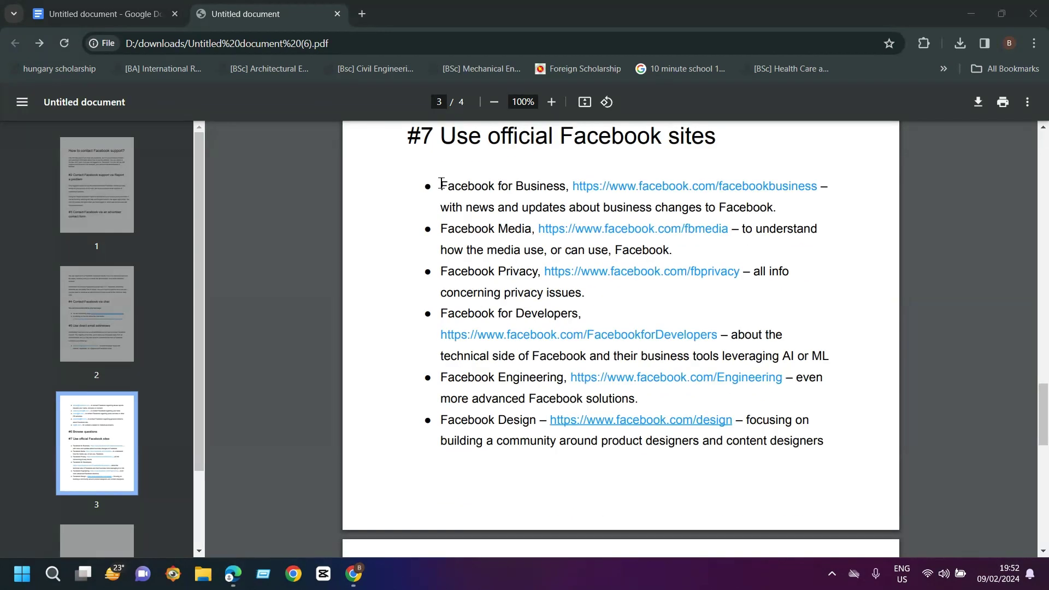
Highlight the 'Use official Facebook sites' heading, then Facebook Media and Facebook Privacy
drag(444, 137, 718, 166)
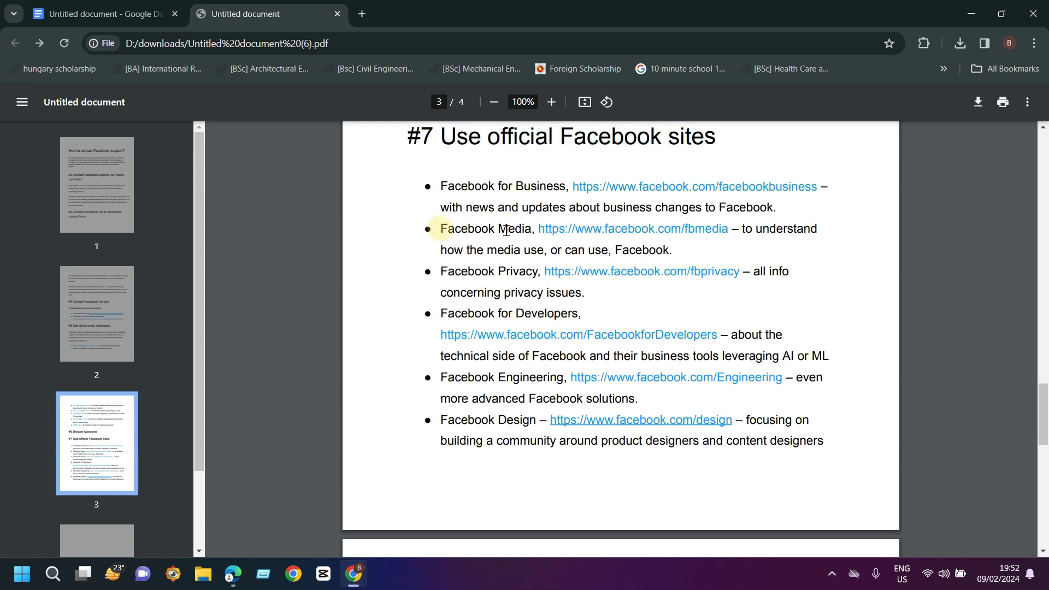
drag(440, 230, 531, 230)
drag(441, 272, 557, 273)
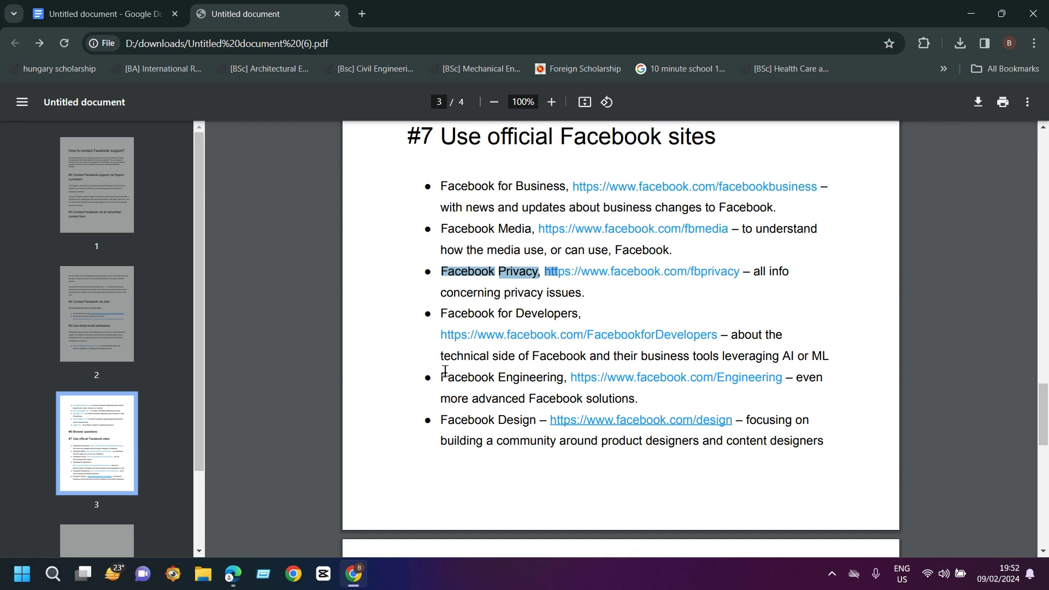
scroll(459, 352, down, 2)
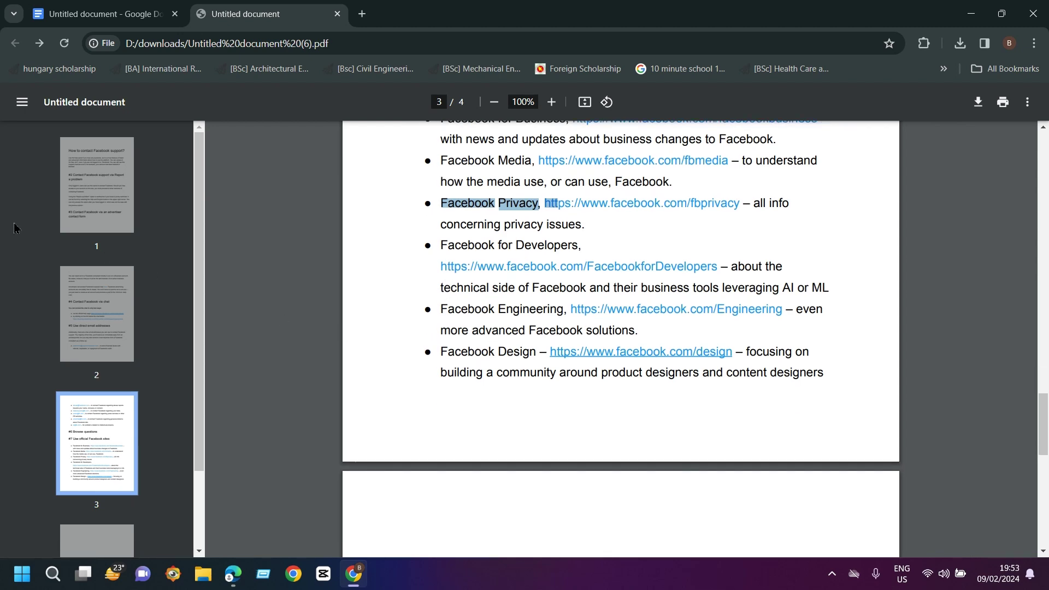